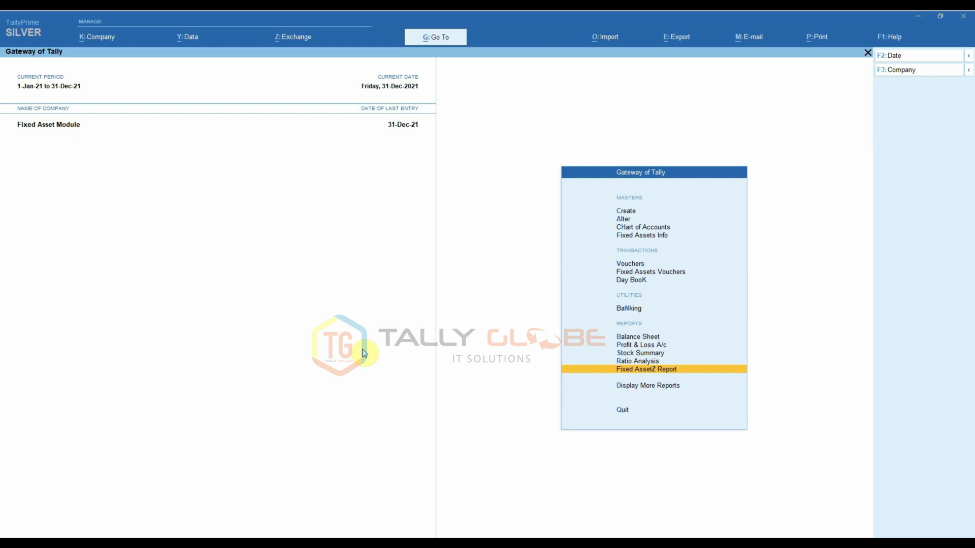
Review the Asset Purchase Register from 1-1-21 in detailed form listing each asset ID, then close it
key(Return)
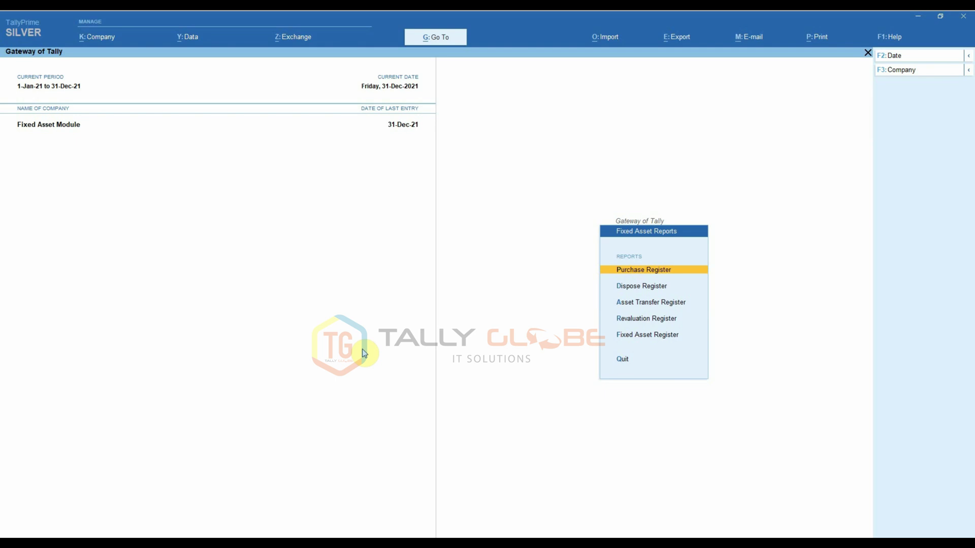
key(Return)
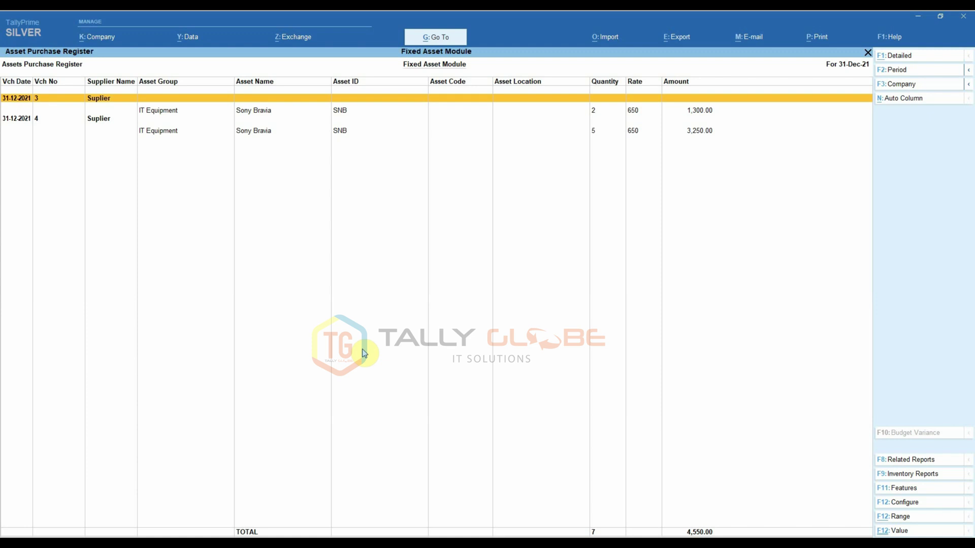
key(F2)
text(1-1-21)
key(Return)
key(Return)
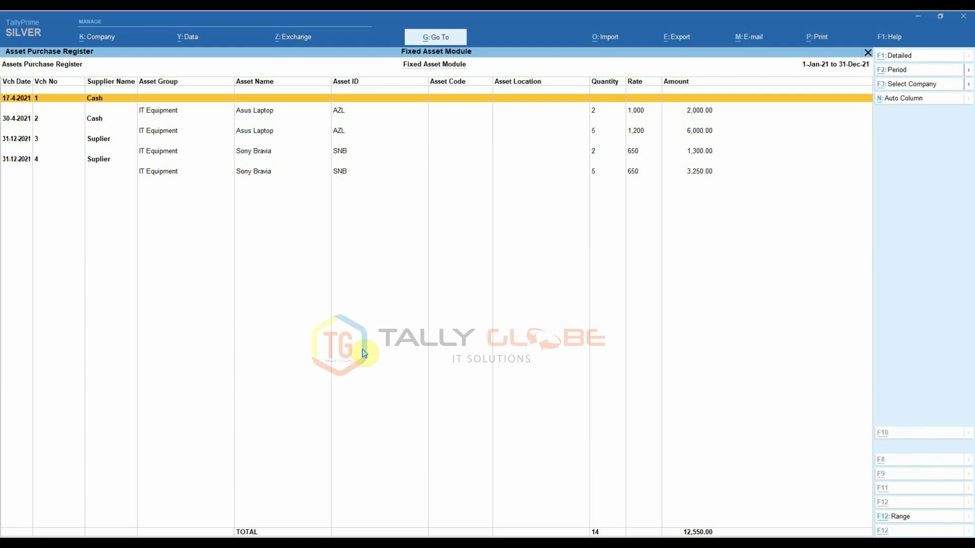
key(alt+F1)
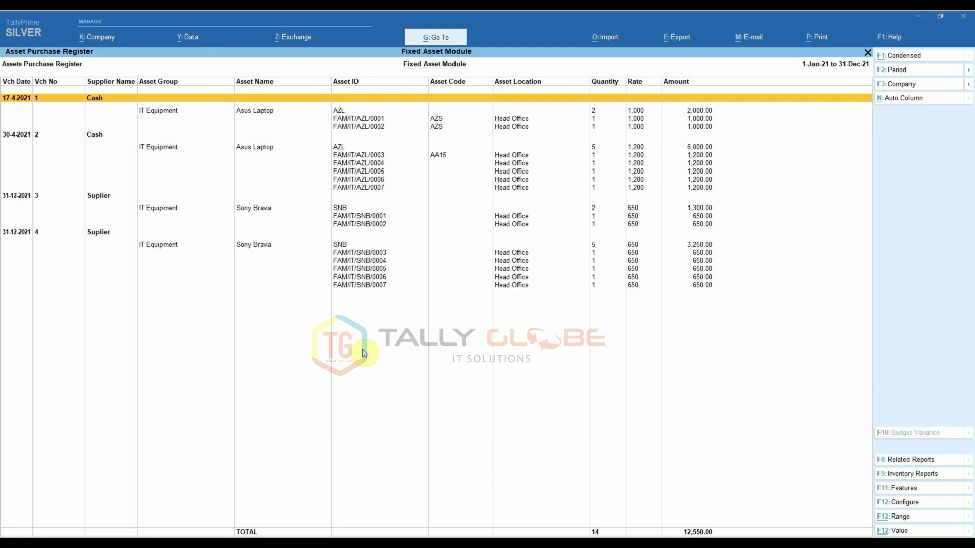
key(Escape)
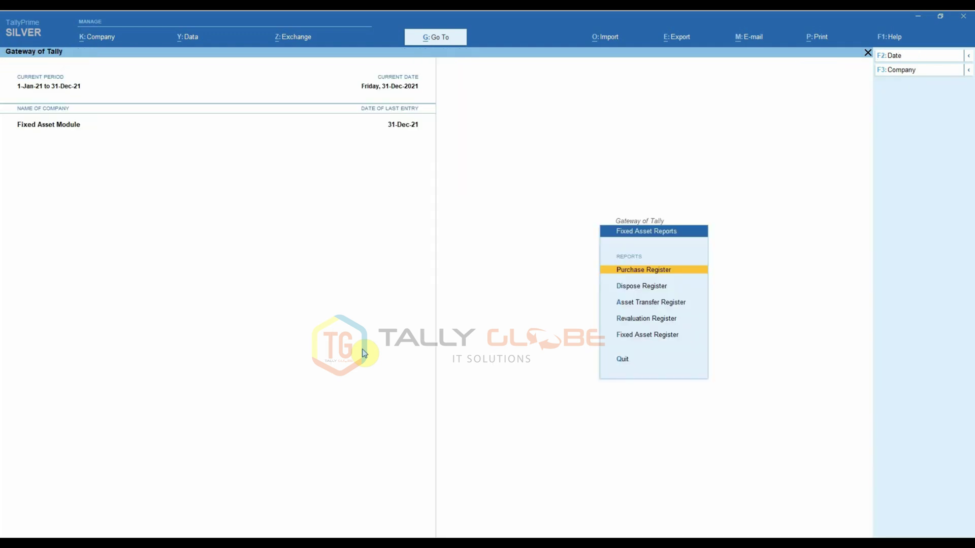
Open the Asset Transfer Register for 1-Jan-21 to 31-Dec-21 and select the Sony Bravia transfer row
key(Down)
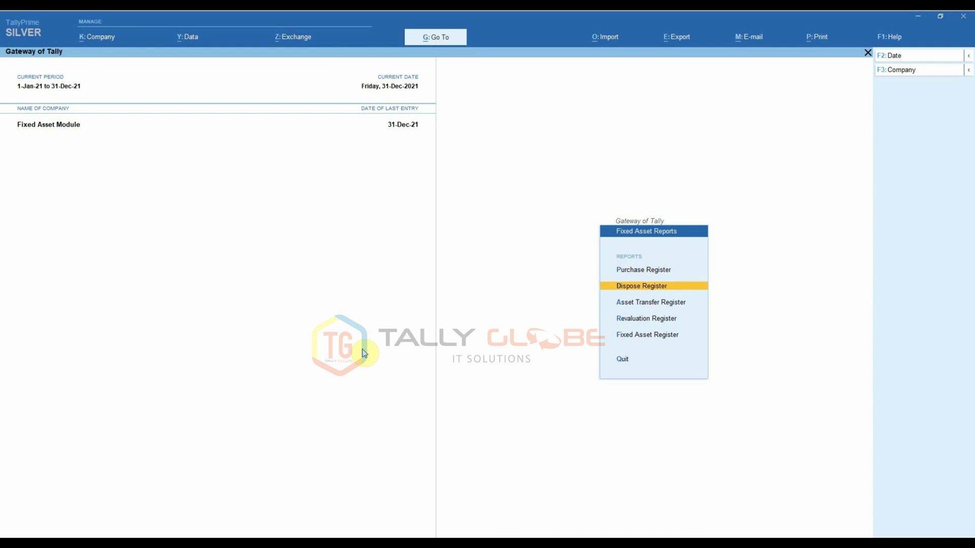
key(Down)
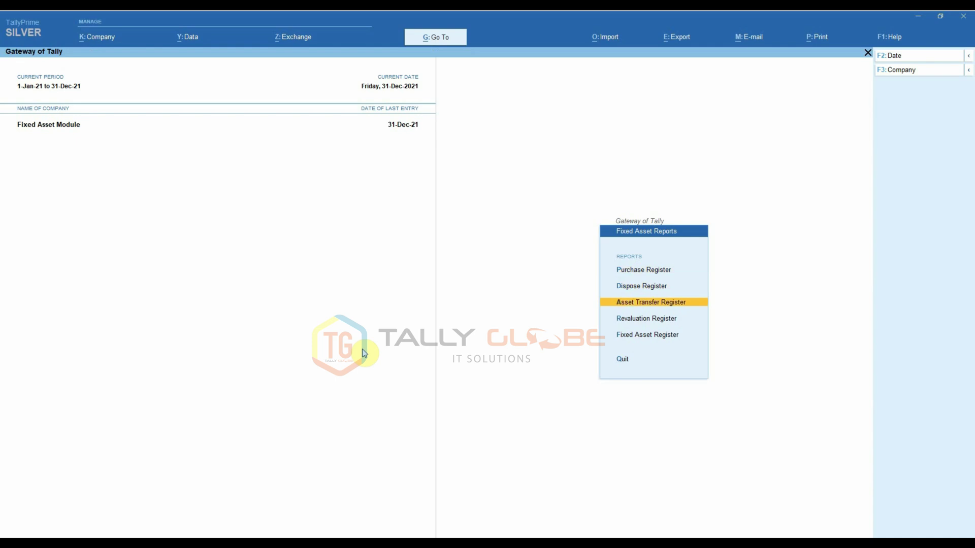
key(Return)
key(F2)
key(Return)
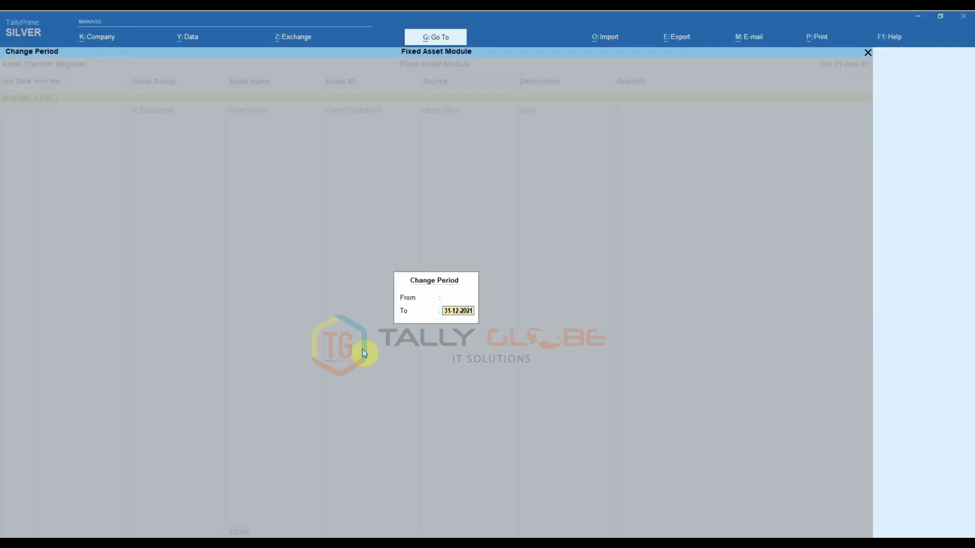
key(Return)
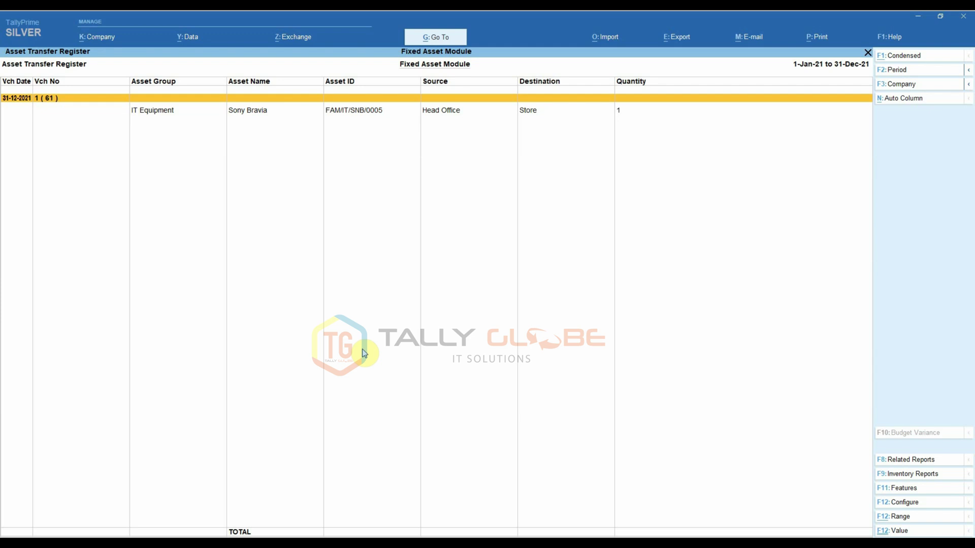
key(Down)
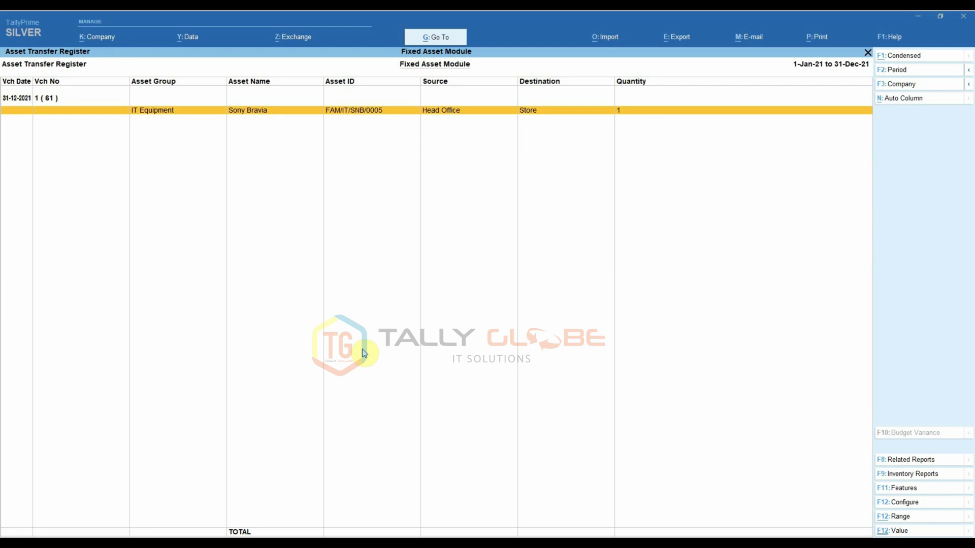
Close the transfer register, briefly view the Asset Revaluation Register, and highlight the Fixed Asset Register
key(Escape)
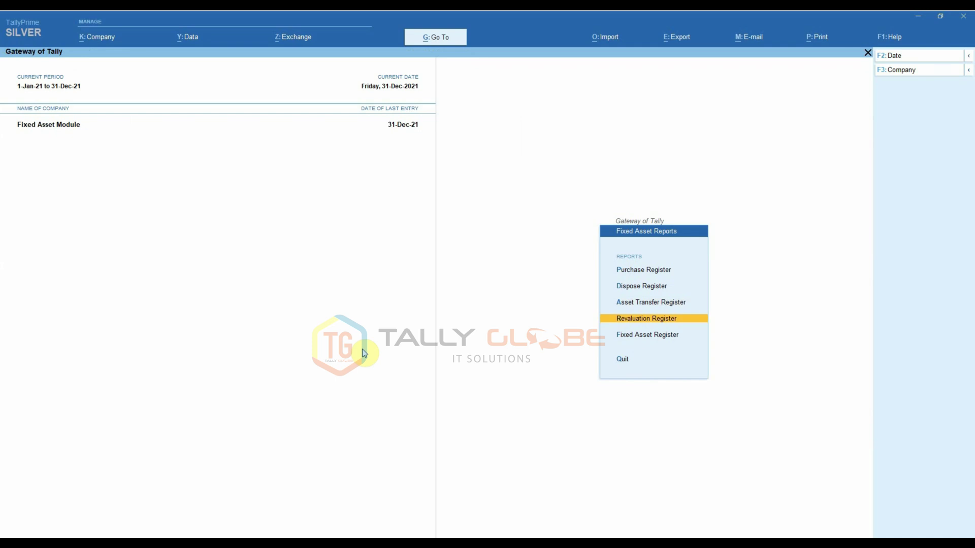
key(Return)
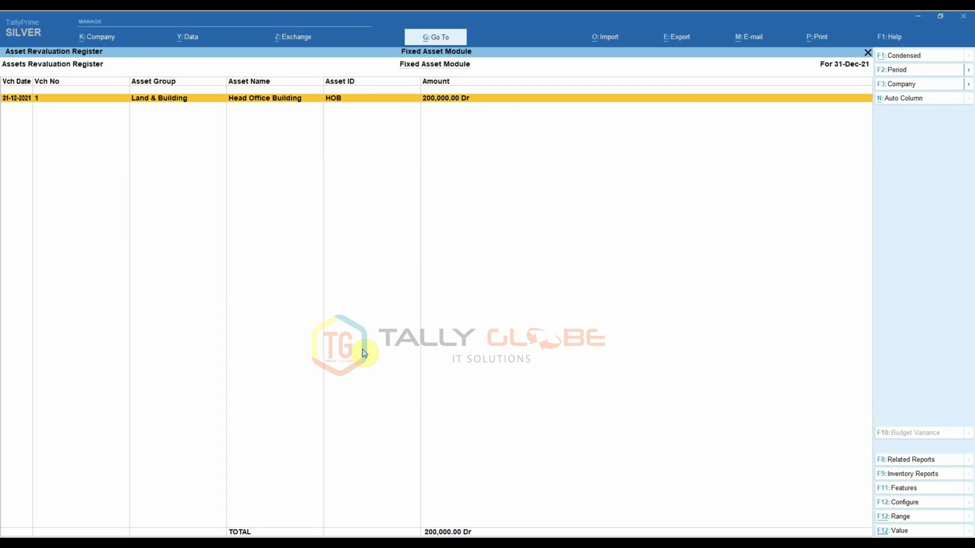
key(Escape)
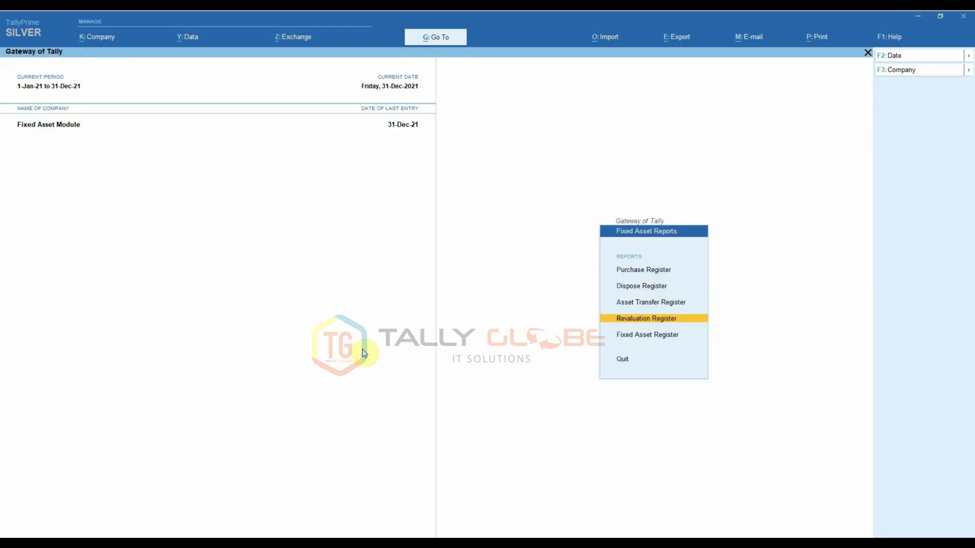
key(Down)
View the Fixed Asset Register in detailed form with each asset's item rows, then close it
key(Return)
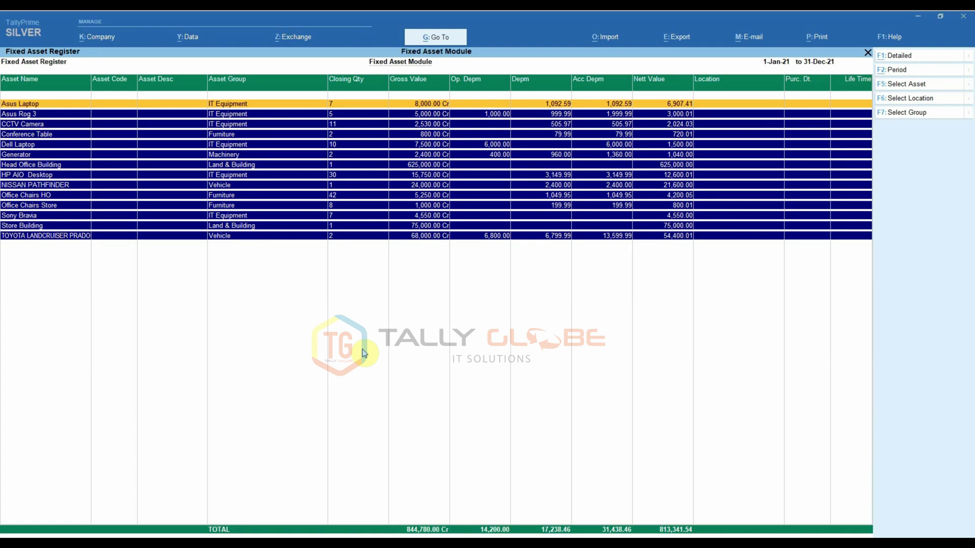
key(alt)
key(alt+F1)
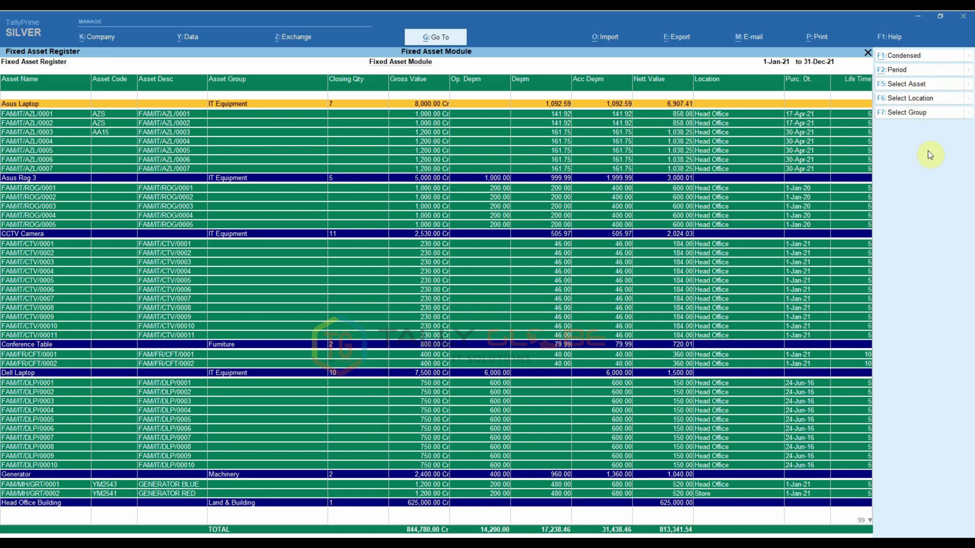
key(Escape)
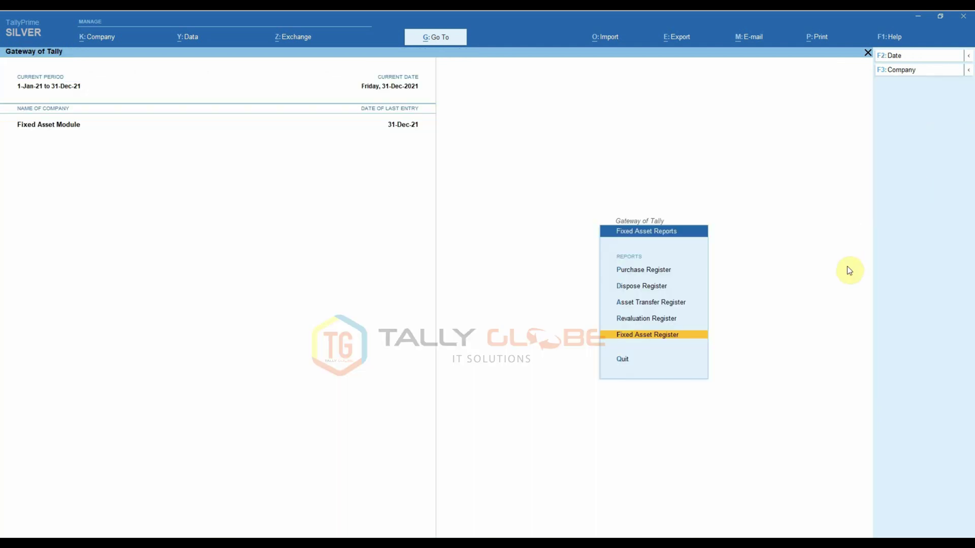
Go from Fixed Asset Reports to Fixed Asset Masters and view the Barcode Printing options
key(Escape)
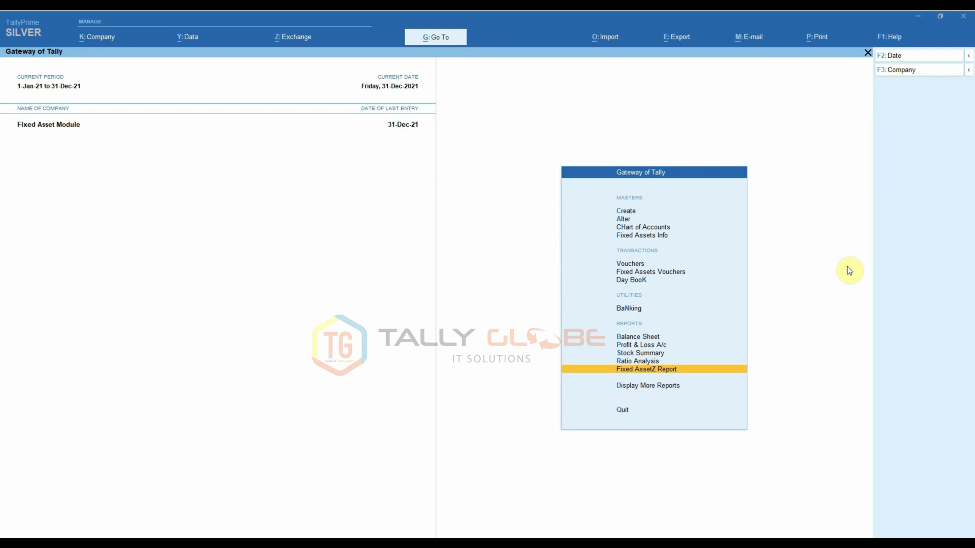
click(648, 236)
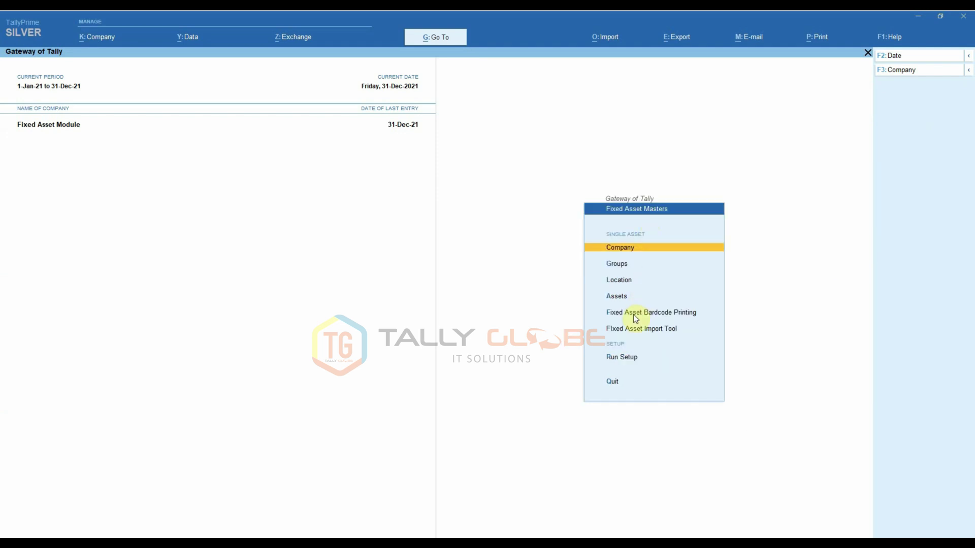
click(693, 315)
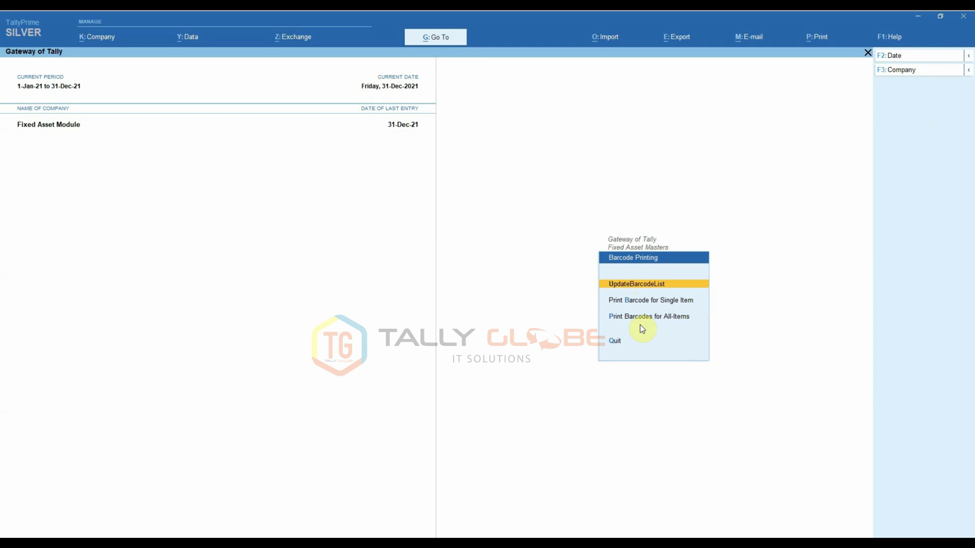
key(Escape)
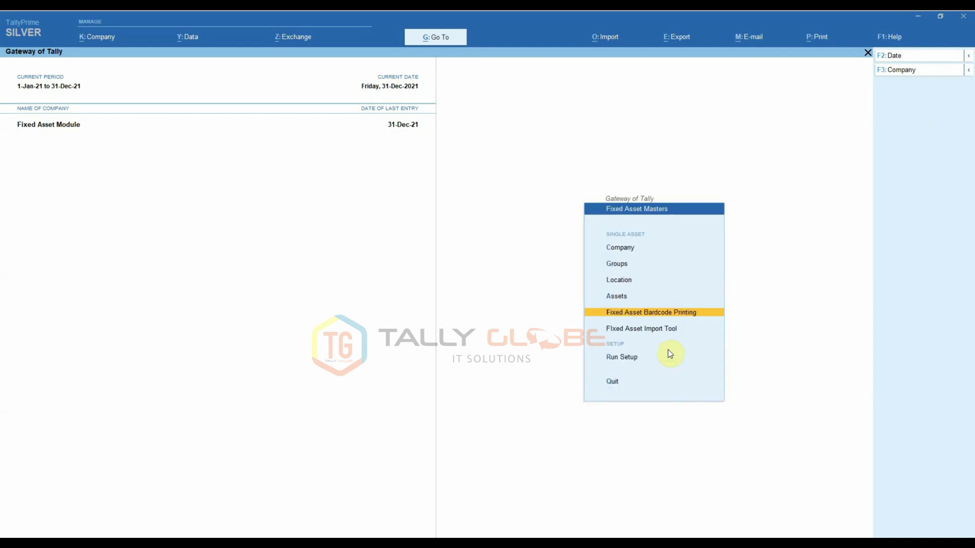
key(Down)
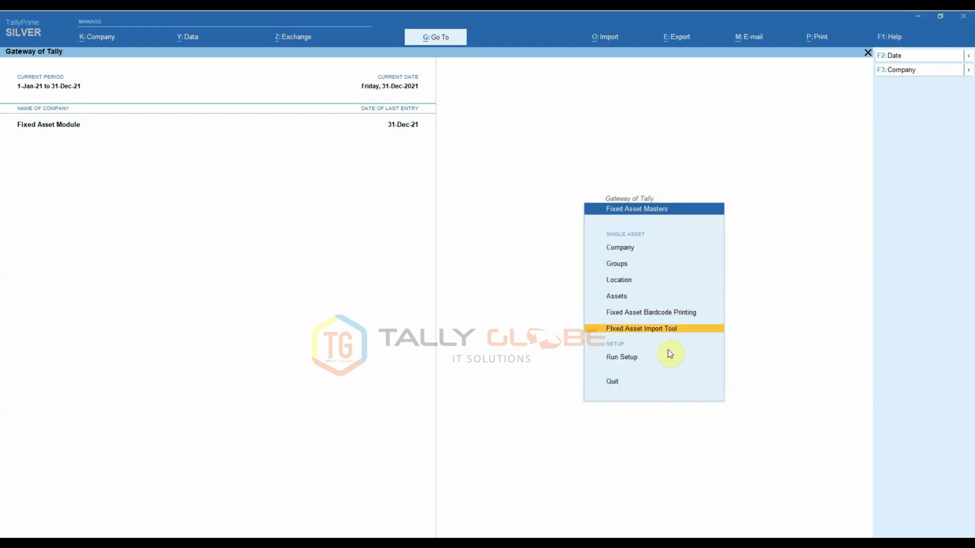
key(Return)
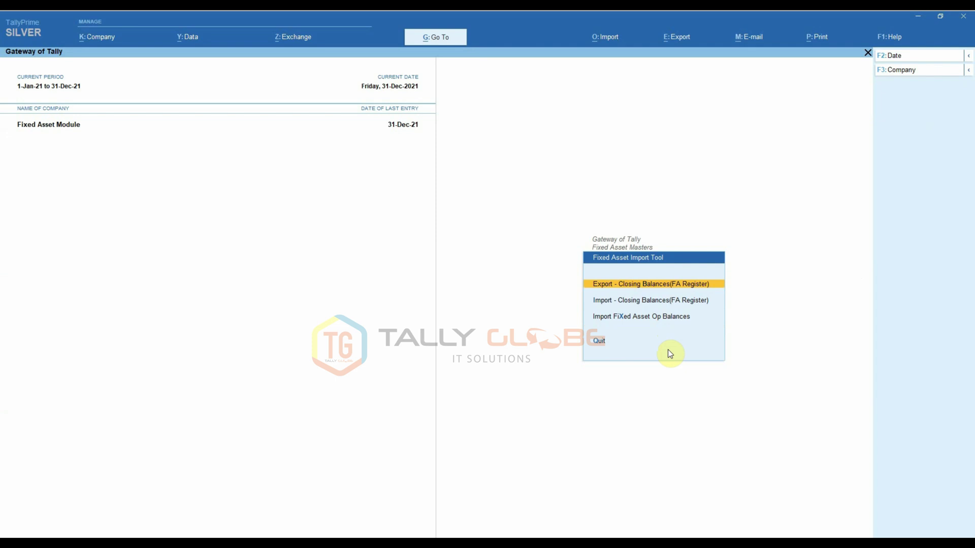
key(Down)
key(Down)
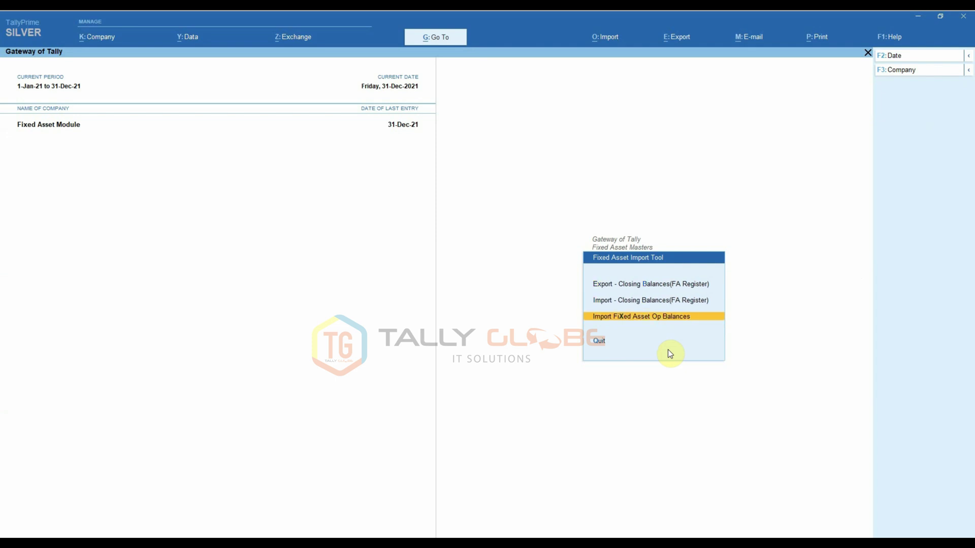
key(Down)
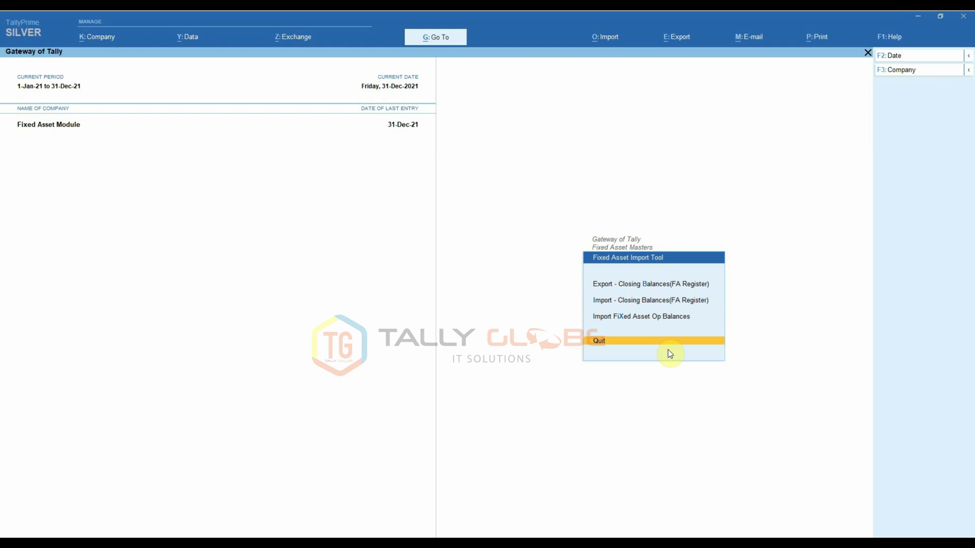
Run Asset Auto Depreciation for 1-Jan-21 to 31-Dec-21 from Fixed Asset Vouchers and confirm creation
key(Return)
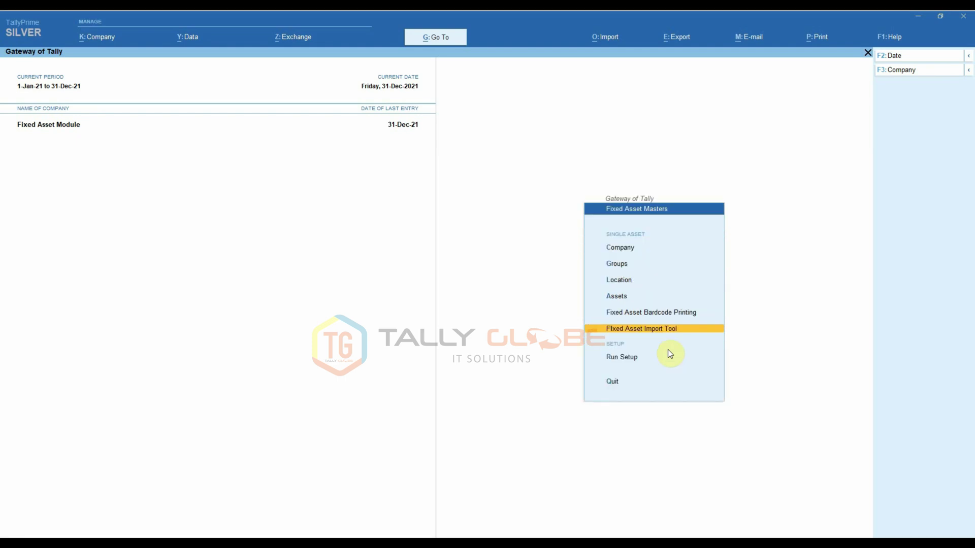
key(Escape)
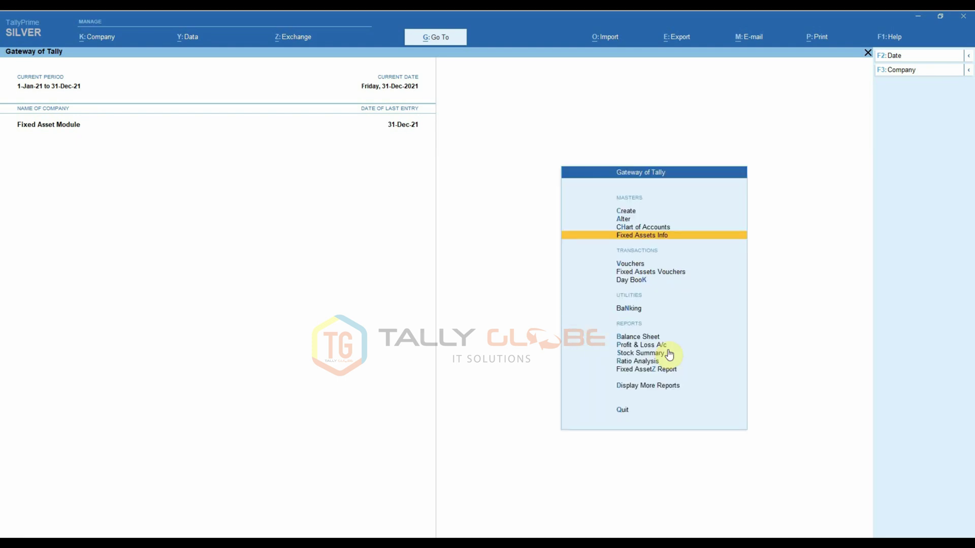
click(672, 274)
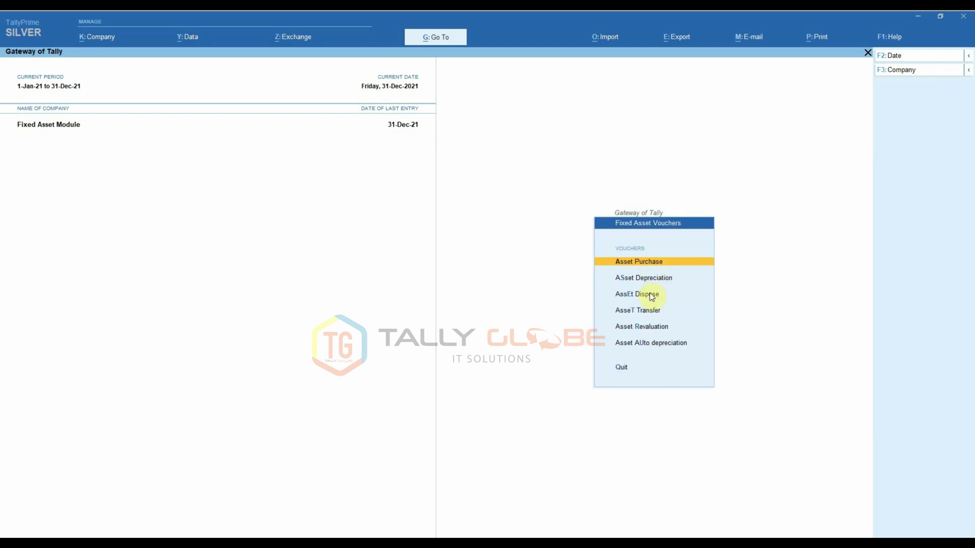
click(645, 344)
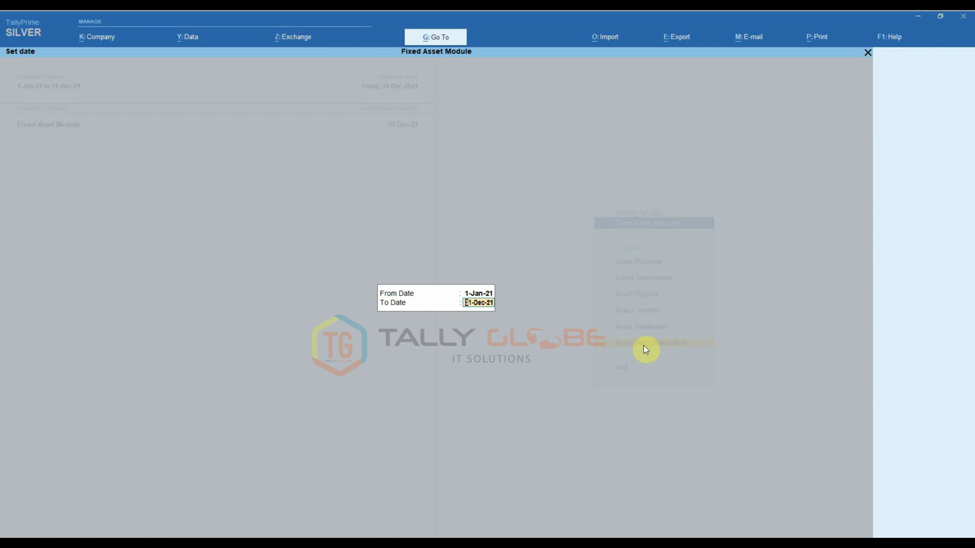
key(Return)
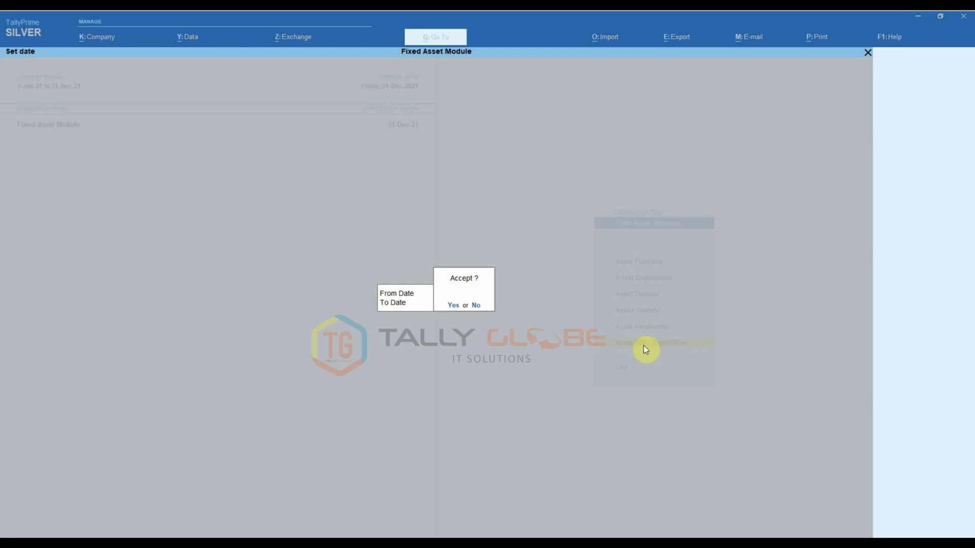
key(Return)
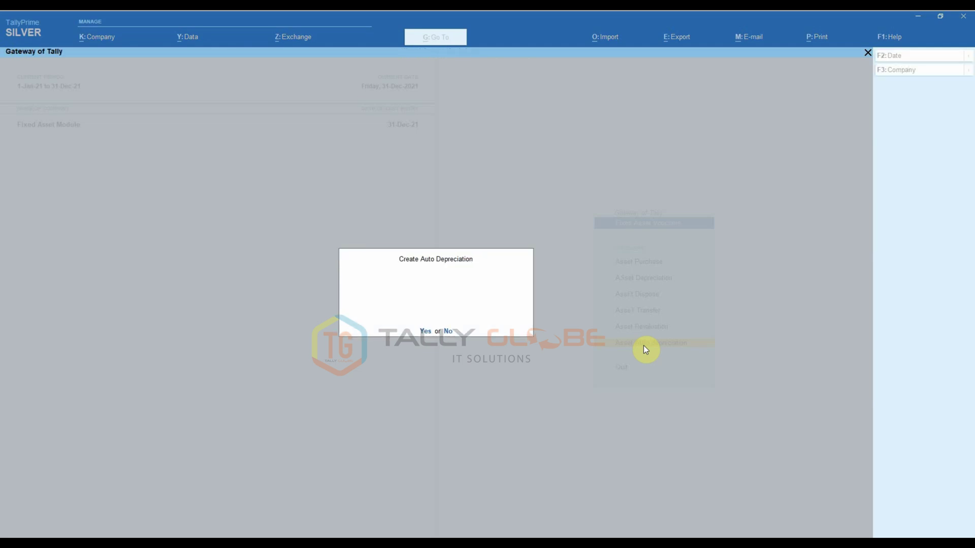
key(Return)
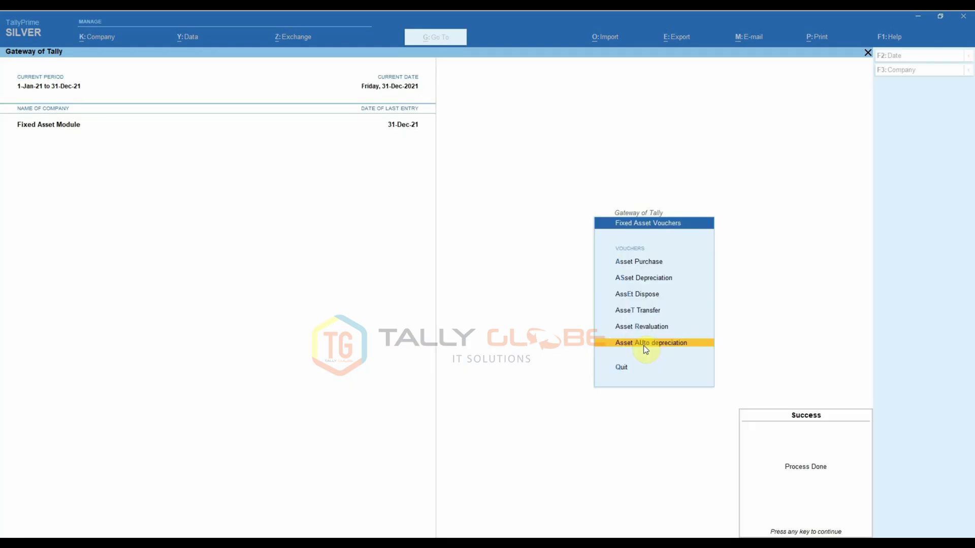
key(Return)
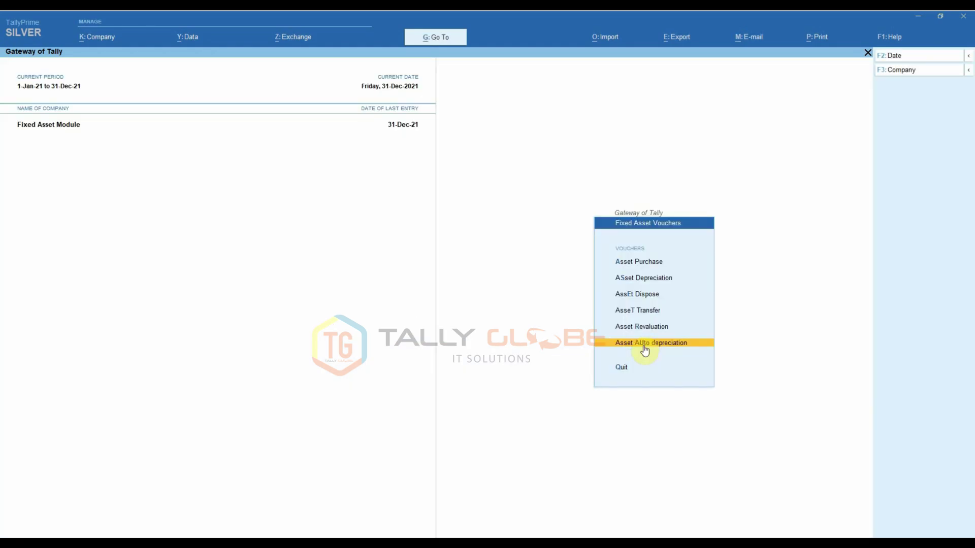
Leave the Fixed Asset Vouchers menu for the Gateway of Tally main options
key(Escape)
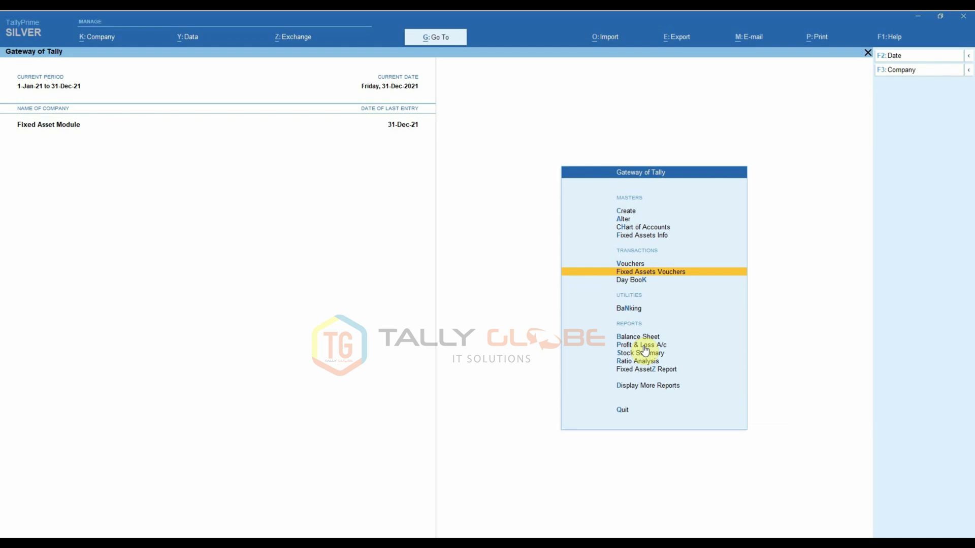